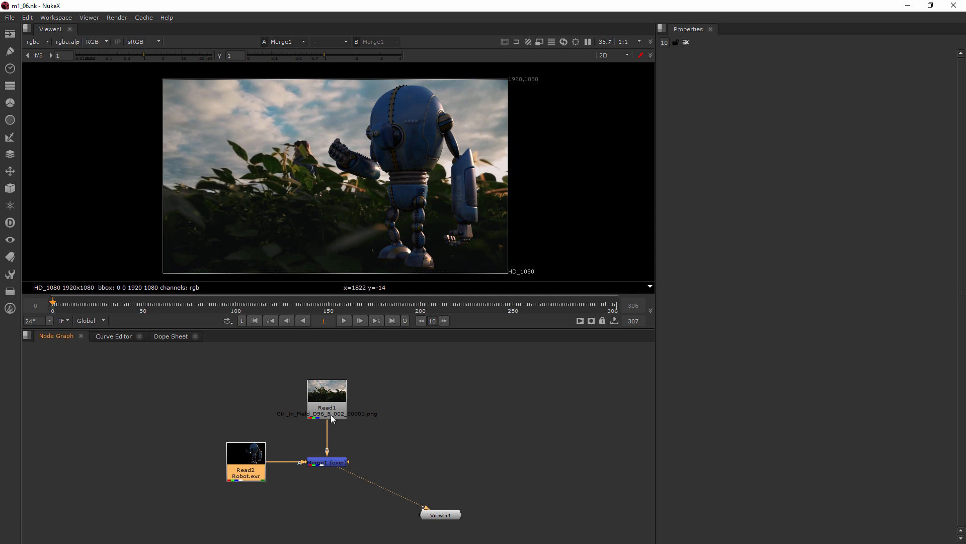
- Read in Robot_notPremultiplied.exr beside the existing tree, show it in the viewer, and keep Viewer1 below Merge1 beforehand
{"action": "left_click_drag", "start_coordinate": [436, 513], "coordinate": [433, 513]}
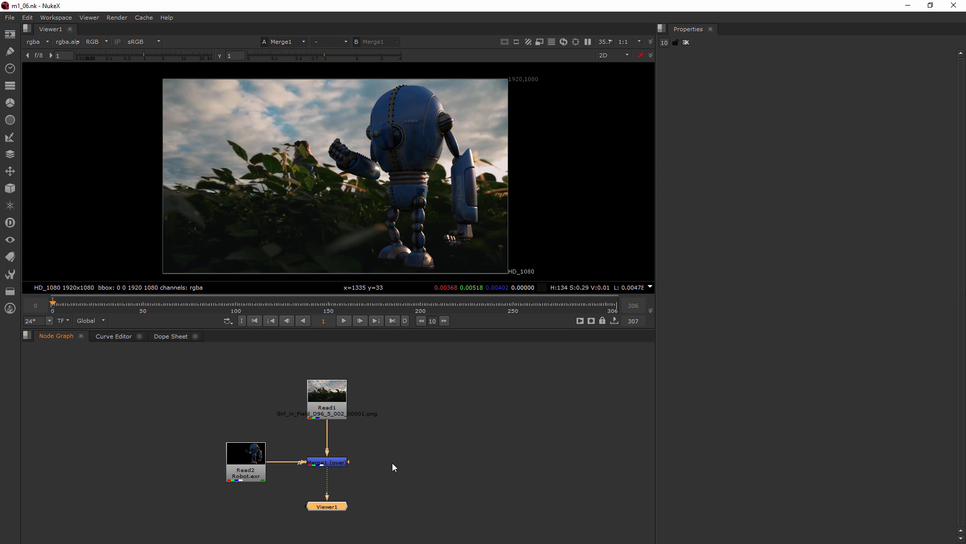
{"action": "left_click", "coordinate": [435, 422]}
{"action": "key", "text": "r"}
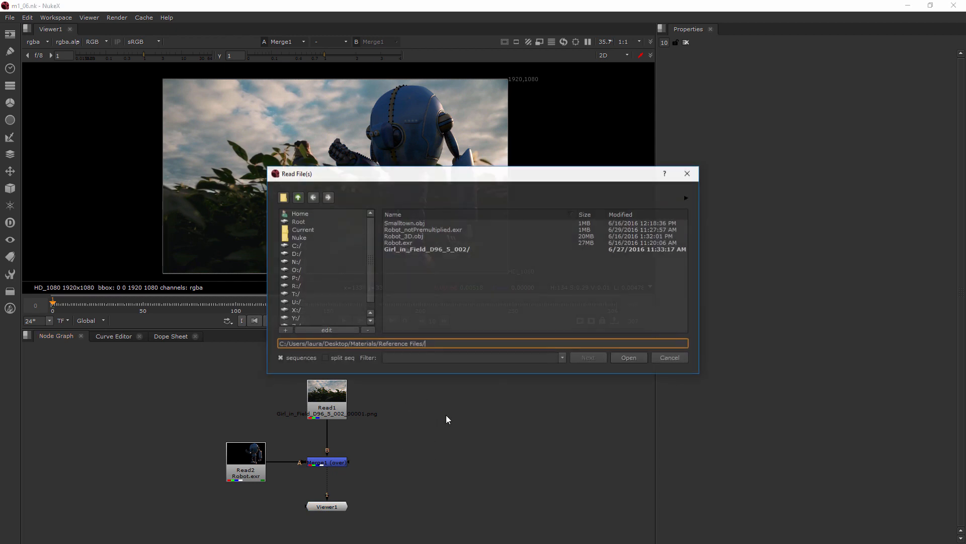
{"action": "left_click", "coordinate": [436, 230]}
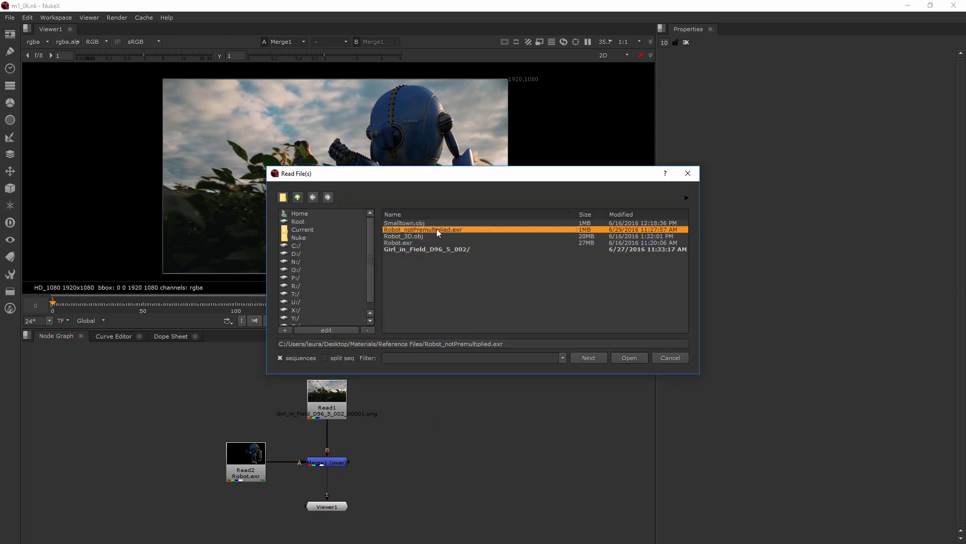
{"action": "left_click", "coordinate": [635, 361]}
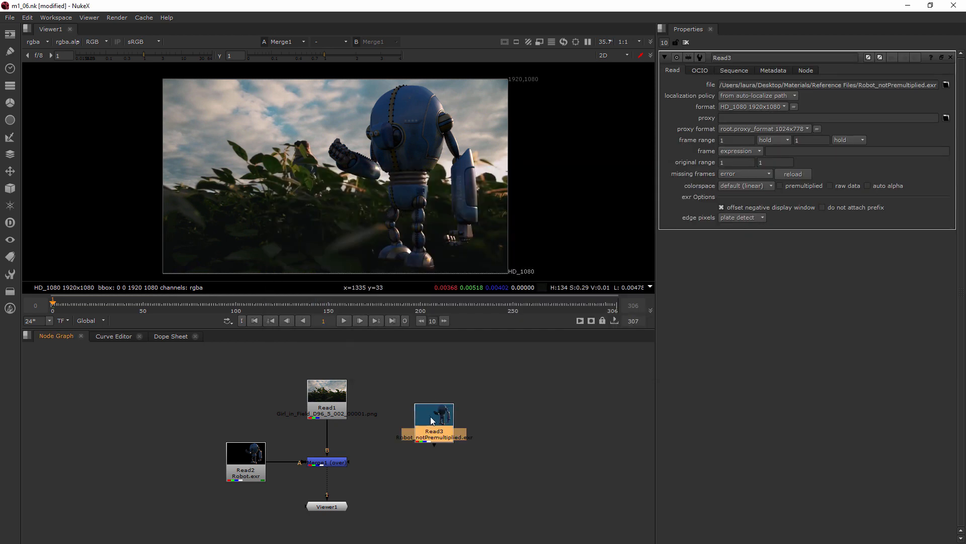
{"action": "key", "text": "1"}
{"action": "left_click_drag", "start_coordinate": [432, 421], "coordinate": [438, 405]}
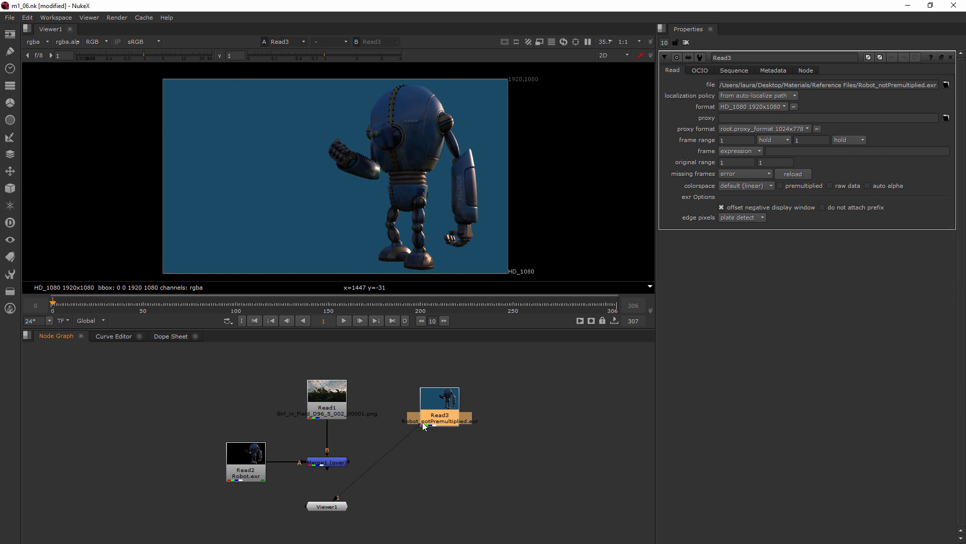
- Add a Merge node below Read3, connecting B to Read1 and A to Read3, and view its output
{"action": "left_click", "coordinate": [433, 473]}
{"action": "key", "text": "Tab"}
{"action": "type", "text": "mer"}
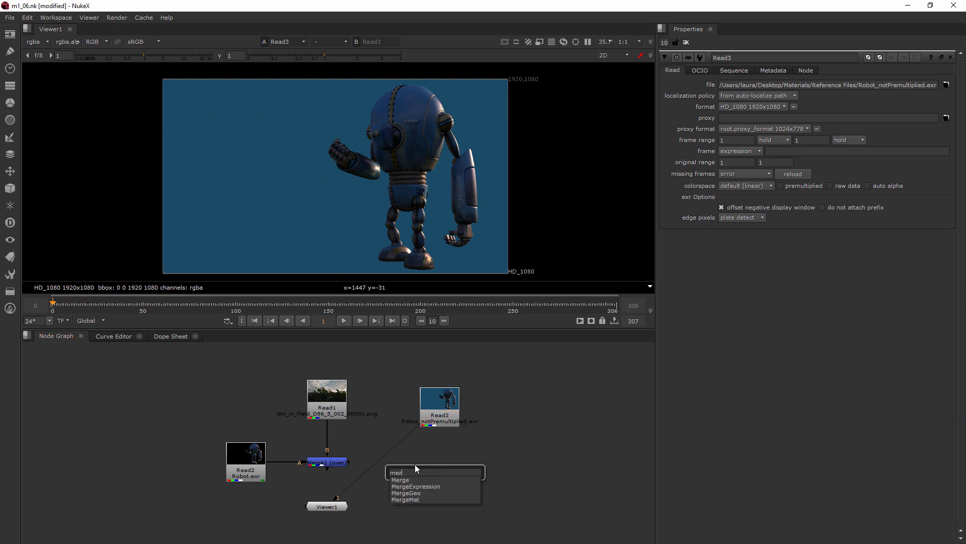
{"action": "key", "text": "Return"}
{"action": "left_click_drag", "start_coordinate": [434, 459], "coordinate": [334, 396]}
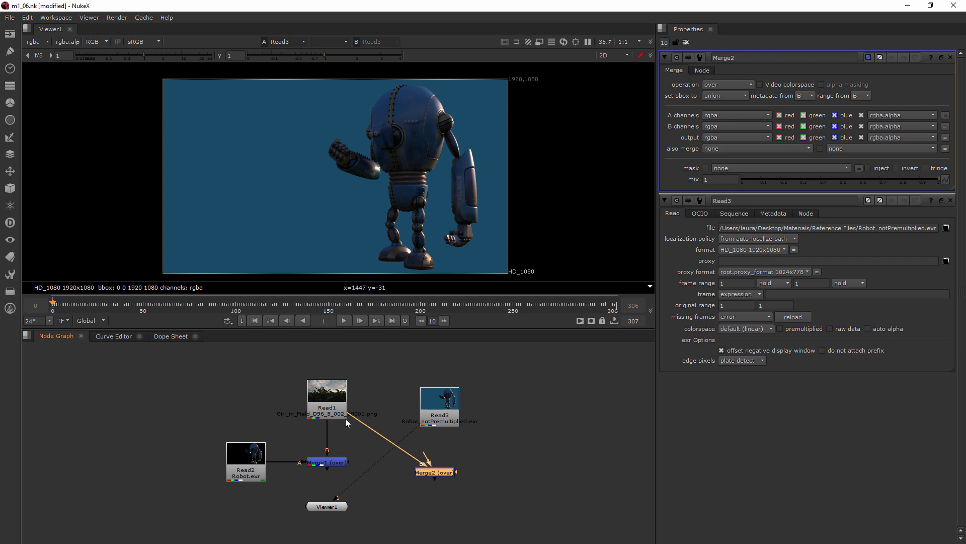
{"action": "left_click_drag", "start_coordinate": [426, 458], "coordinate": [445, 413]}
{"action": "left_click_drag", "start_coordinate": [436, 473], "coordinate": [442, 469]}
{"action": "left_click_drag", "start_coordinate": [420, 424], "coordinate": [426, 466]}
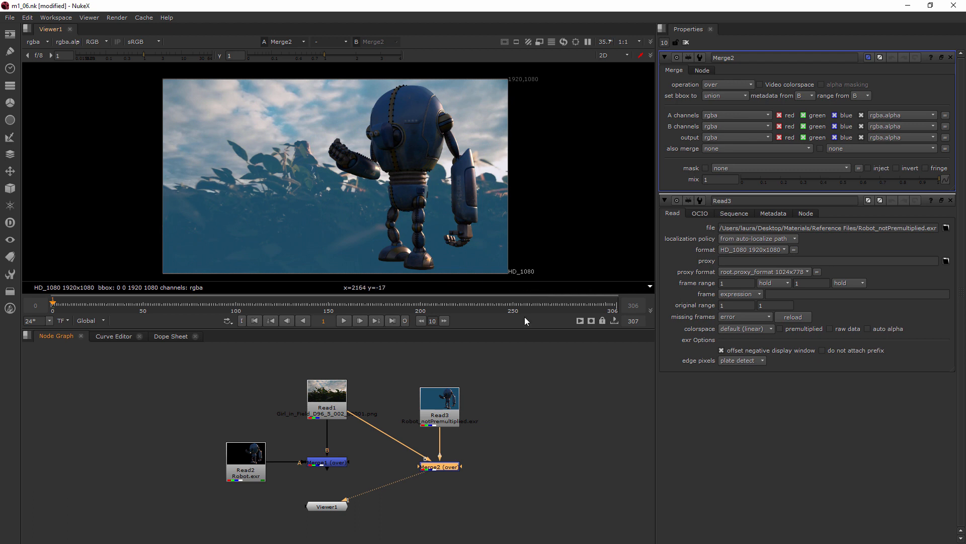
- Make room above Merge2, insert a Premult node between Read3 and Merge2, and check the composite's alpha channel
{"action": "left_click_drag", "start_coordinate": [448, 406], "coordinate": [448, 401]}
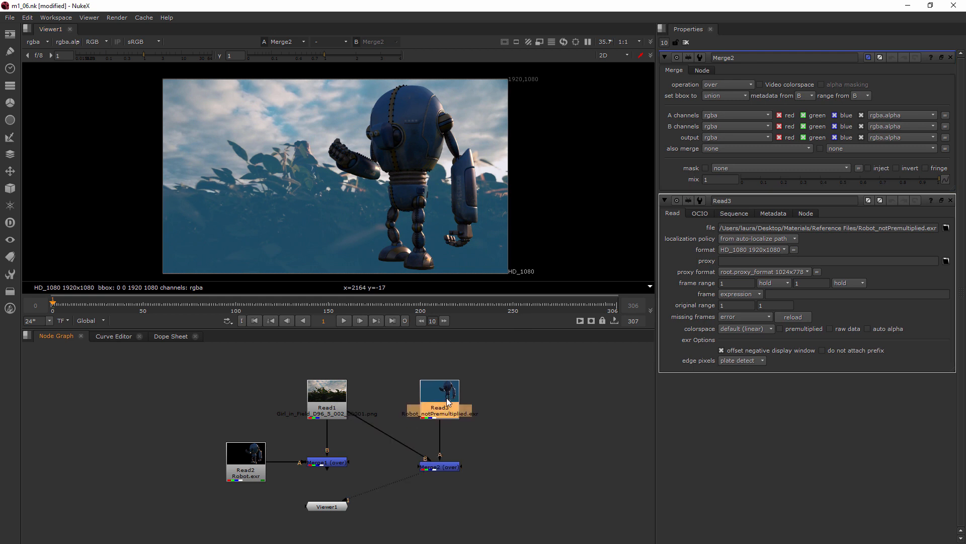
{"action": "left_click", "coordinate": [473, 458]}
{"action": "left_click_drag", "start_coordinate": [443, 400], "coordinate": [443, 383]}
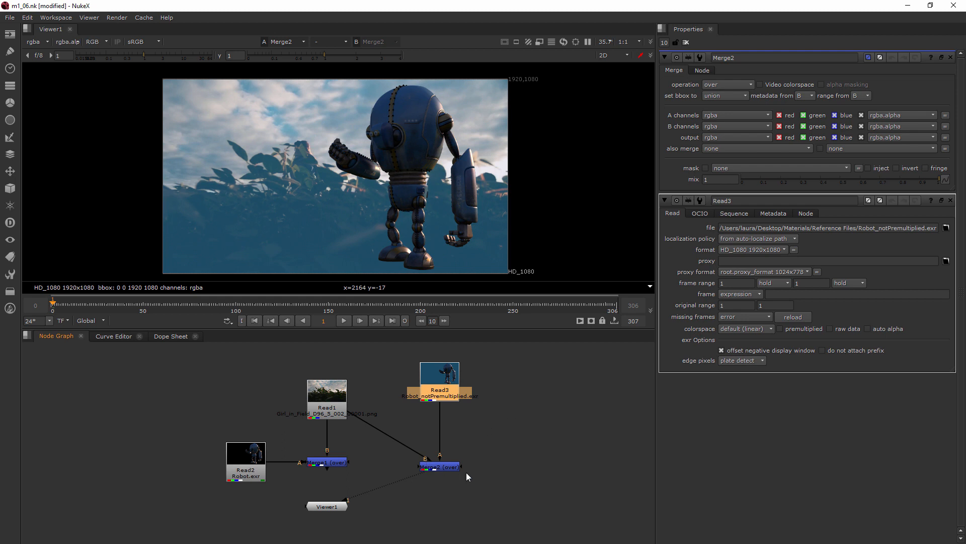
{"action": "left_click", "coordinate": [474, 433]}
{"action": "key", "text": "Tab"}
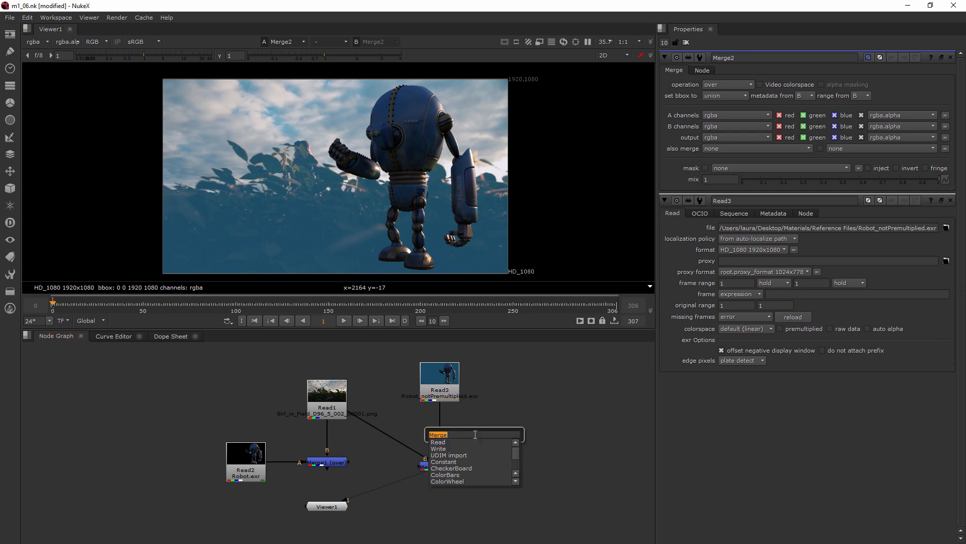
{"action": "type", "text": "pre"}
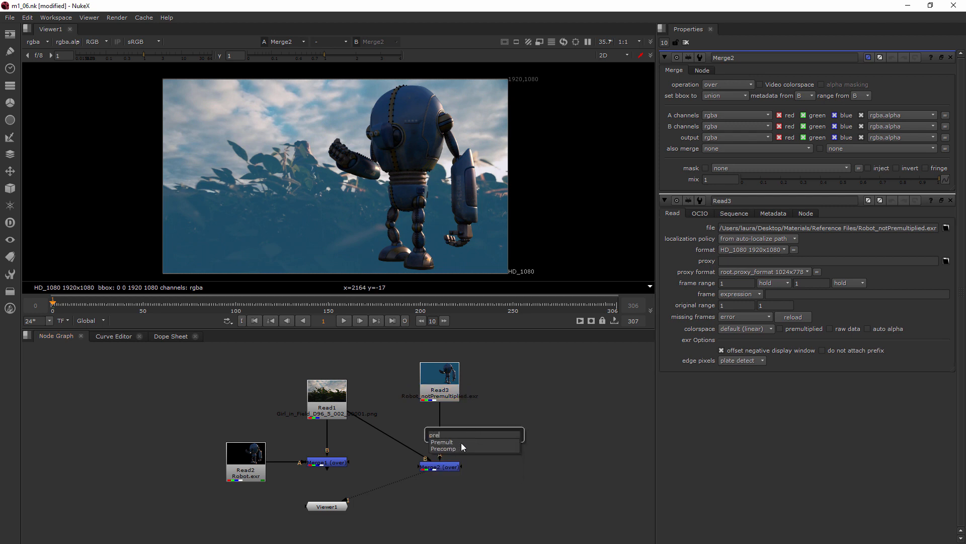
{"action": "left_click", "coordinate": [451, 442]}
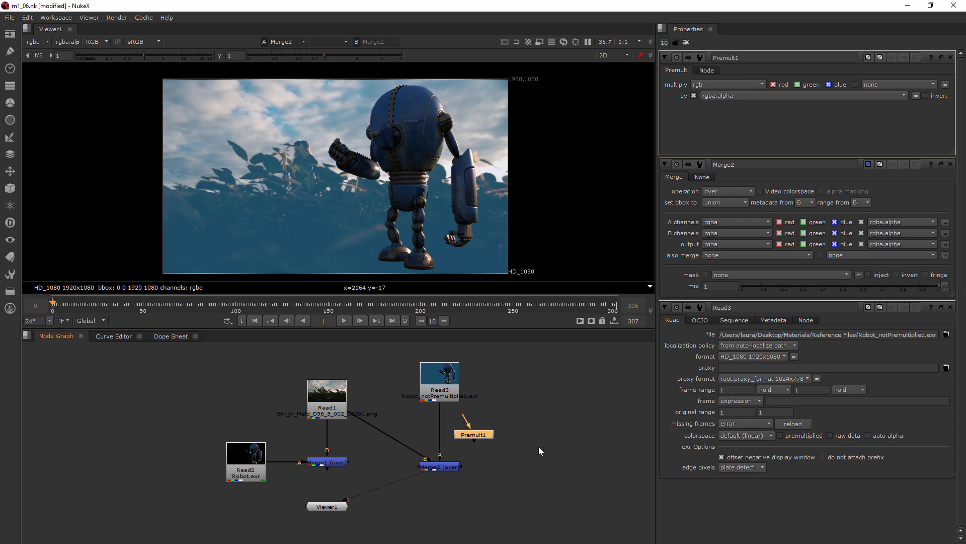
{"action": "left_click_drag", "start_coordinate": [478, 437], "coordinate": [447, 430]}
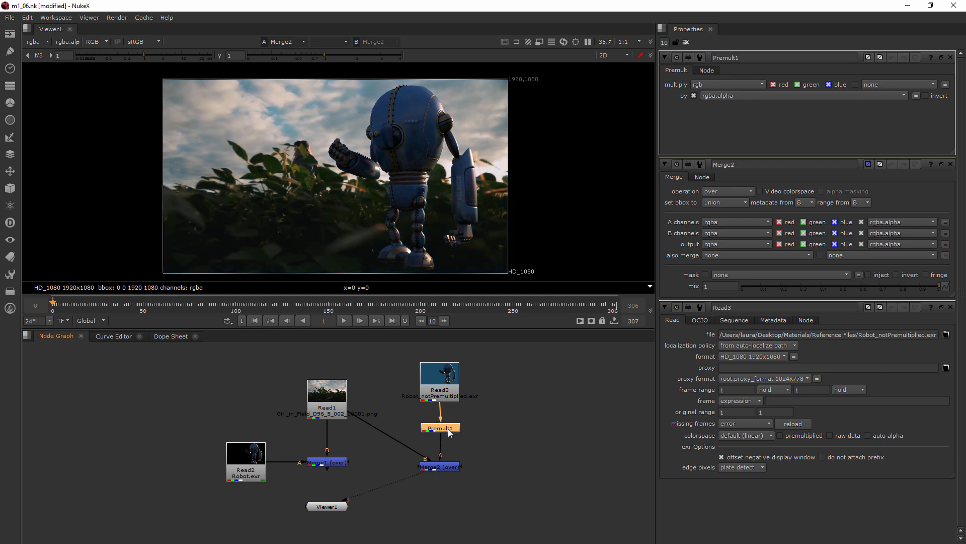
{"action": "left_click_drag", "start_coordinate": [446, 427], "coordinate": [444, 426]}
{"action": "left_click", "coordinate": [444, 396]}
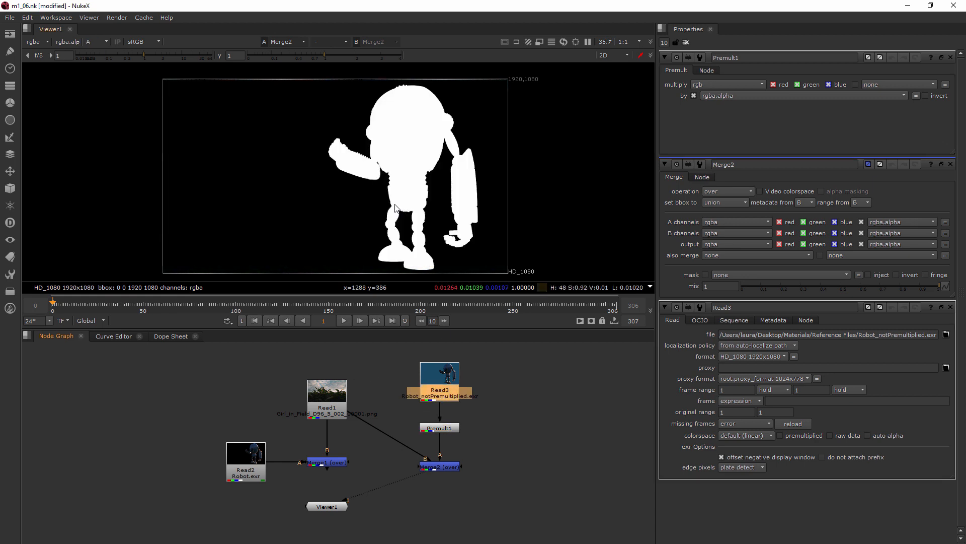
{"action": "key", "text": "a"}
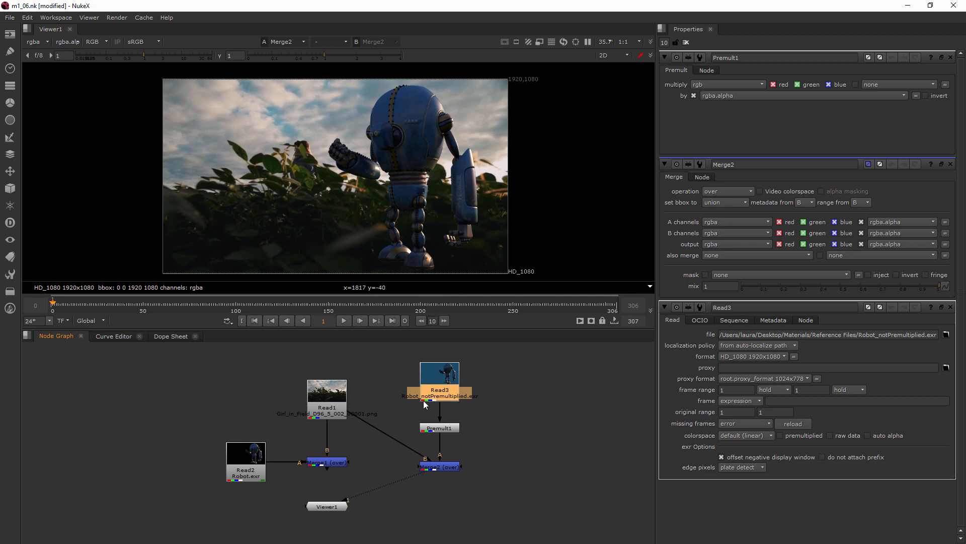
- Move Read2 farther away from Merge1, connect Viewer1 to Read2, and place the viewer node beneath it
{"action": "left_click_drag", "start_coordinate": [325, 506], "coordinate": [453, 510]}
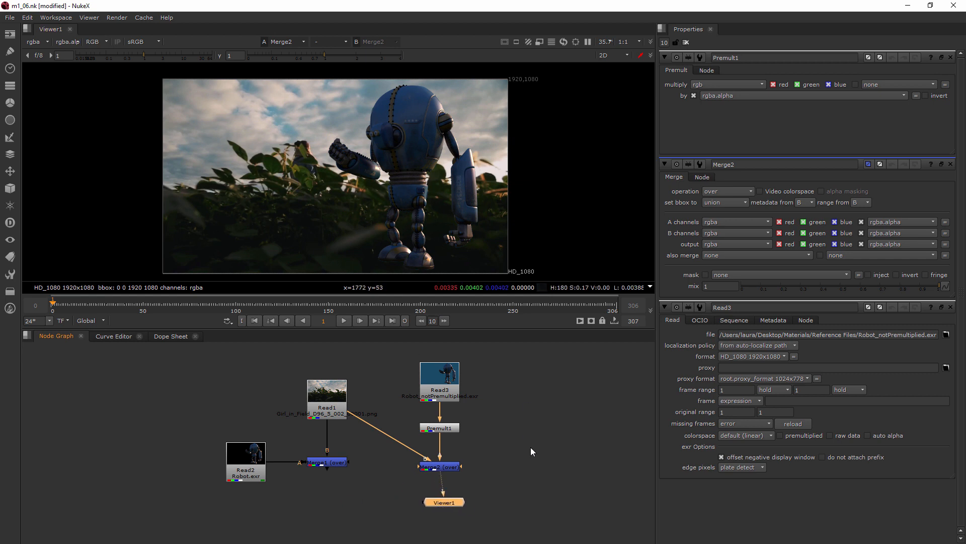
{"action": "left_click_drag", "start_coordinate": [258, 463], "coordinate": [174, 463]}
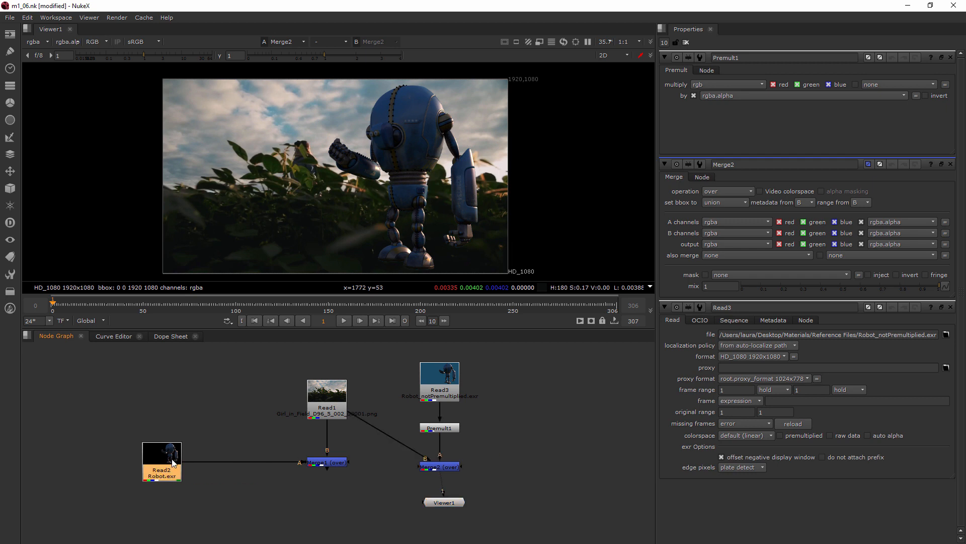
{"action": "left_click_drag", "start_coordinate": [445, 507], "coordinate": [381, 512]}
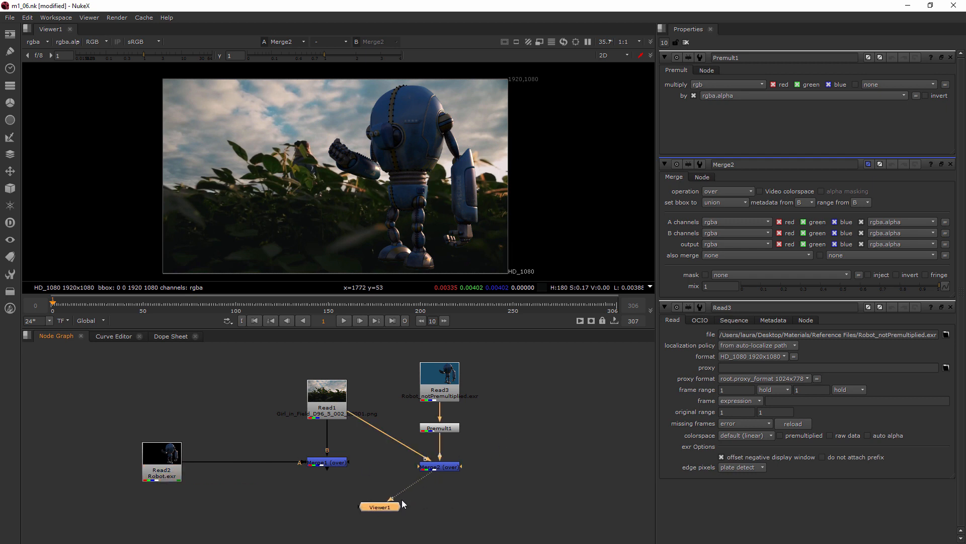
{"action": "left_click_drag", "start_coordinate": [424, 475], "coordinate": [163, 460]}
{"action": "left_click_drag", "start_coordinate": [388, 505], "coordinate": [176, 516]}
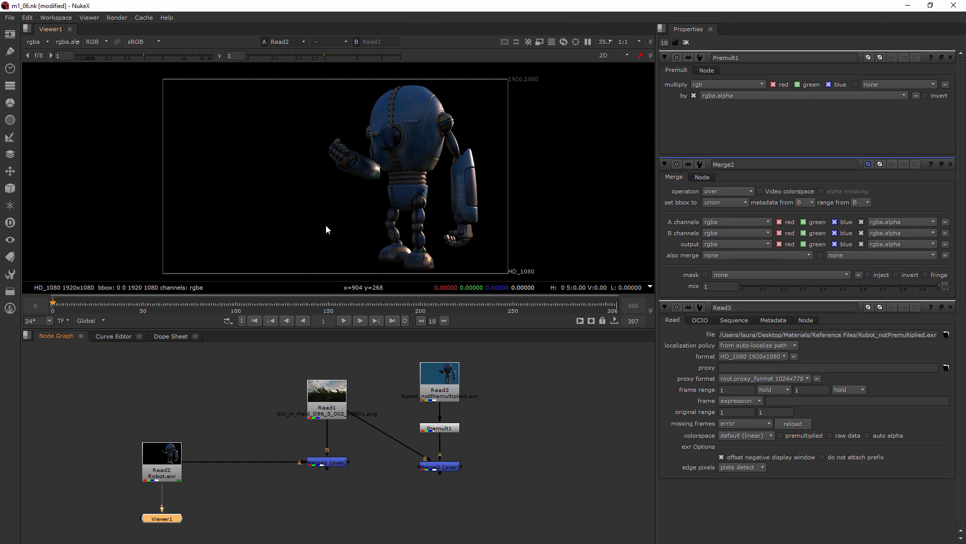
- Insert an Unpremult node between Read2 and Merge1 and view its output at the robot's shoulder edge
{"action": "scroll", "coordinate": [429, 110], "scroll_direction": "up", "scroll_amount": 4}
{"action": "scroll", "coordinate": [447, 108], "scroll_direction": "up", "scroll_amount": 2}
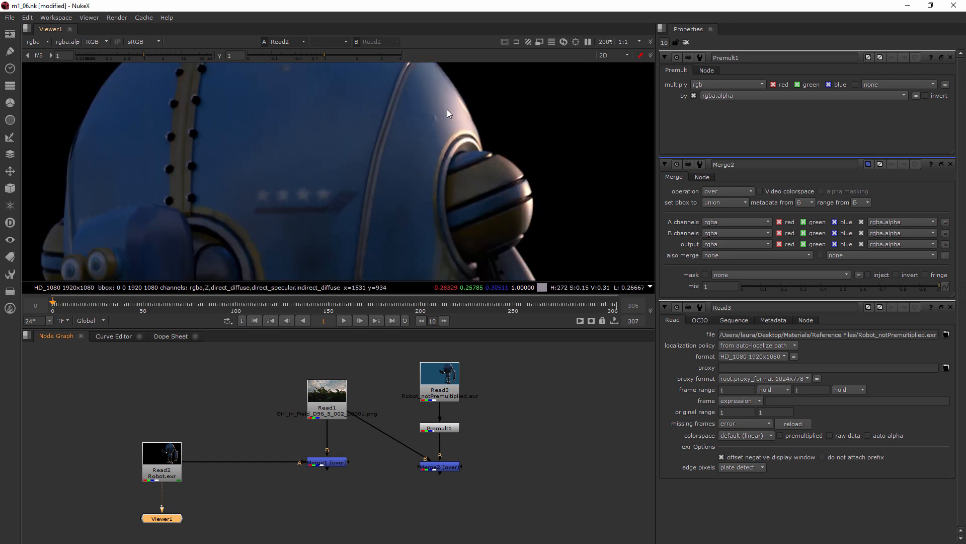
{"action": "scroll", "coordinate": [448, 110], "scroll_direction": "up", "scroll_amount": 2}
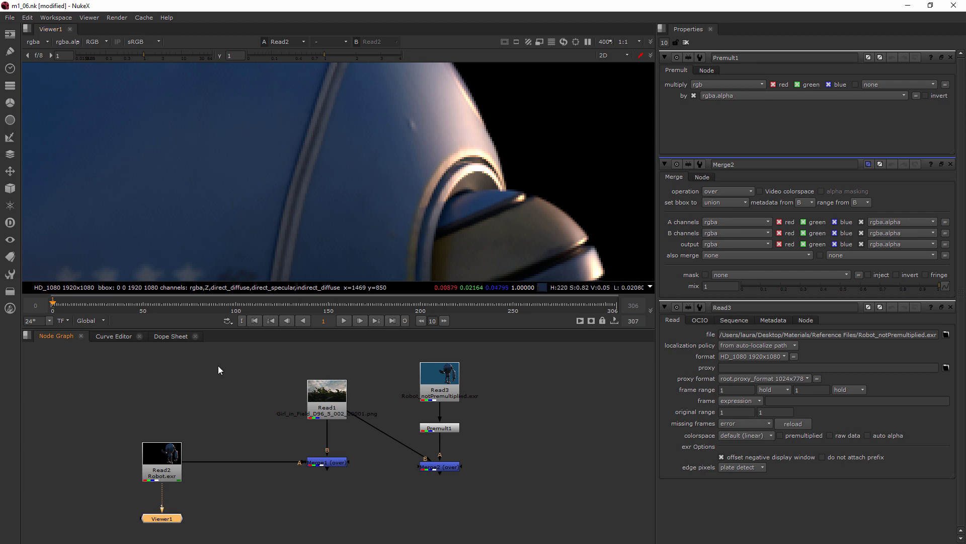
{"action": "left_click", "coordinate": [227, 509]}
{"action": "key", "text": "Tab"}
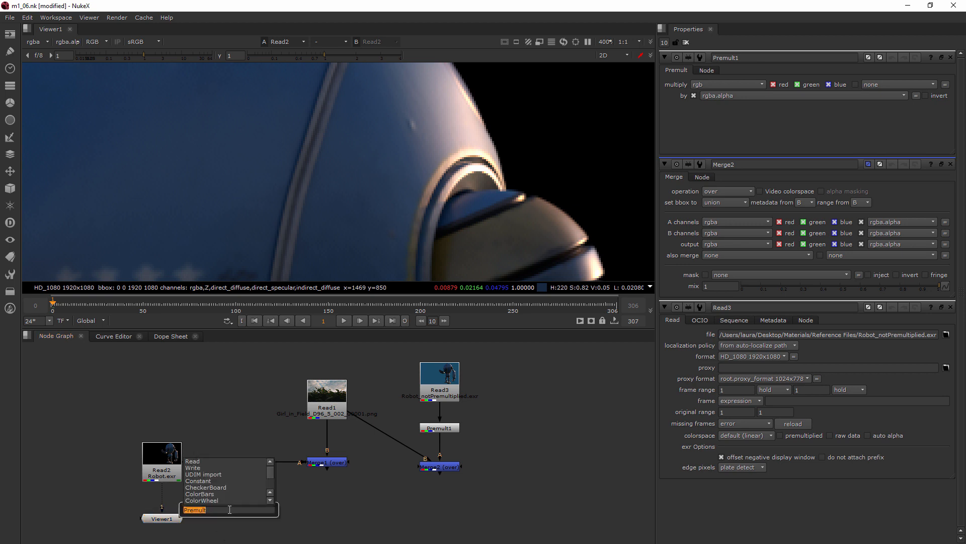
{"action": "type", "text": "unp"}
{"action": "key", "text": "Return"}
{"action": "left_click_drag", "start_coordinate": [217, 508], "coordinate": [199, 463]}
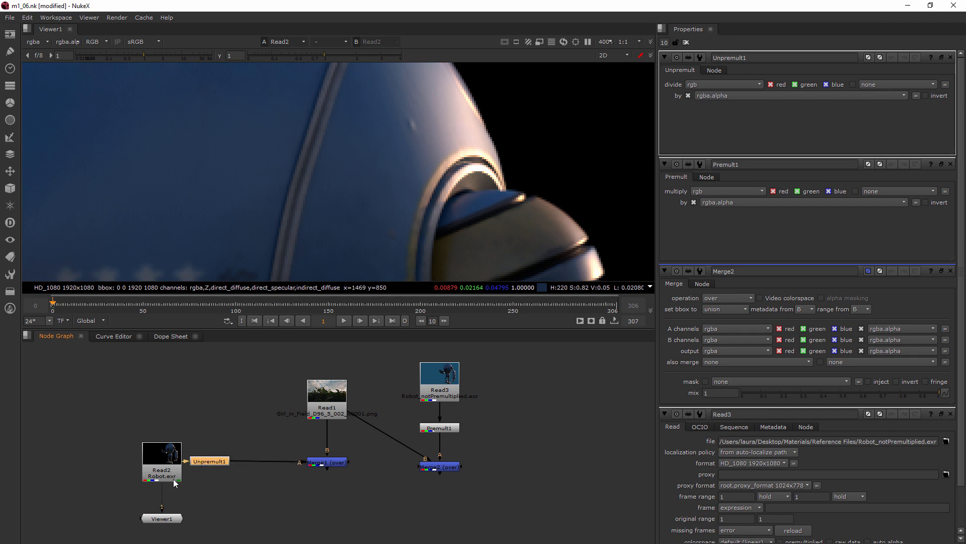
{"action": "key", "text": "1"}
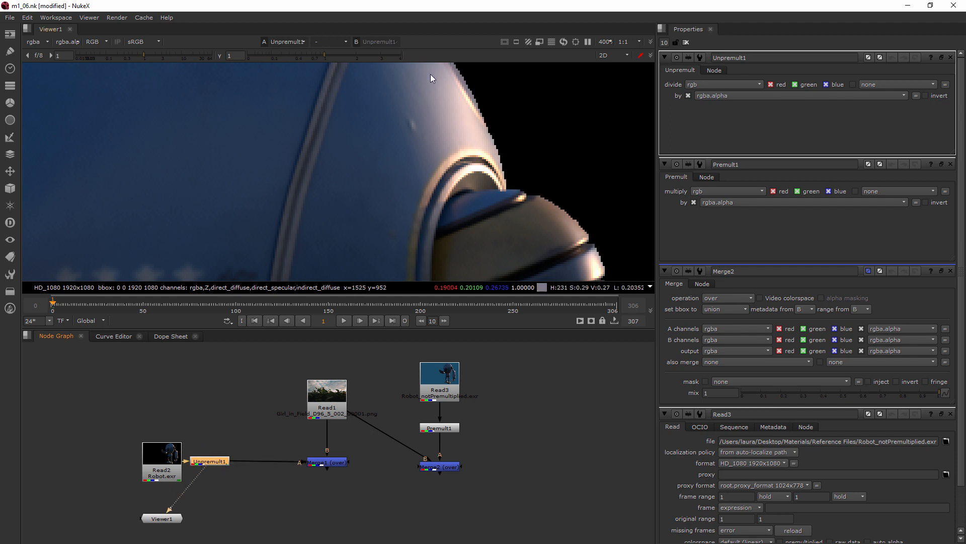
- Examine the unpremultiplied robot's edges around the head, shoulder joint and arm
{"action": "middle_click_drag", "start_coordinate": [549, 208], "coordinate": [334, 118]}
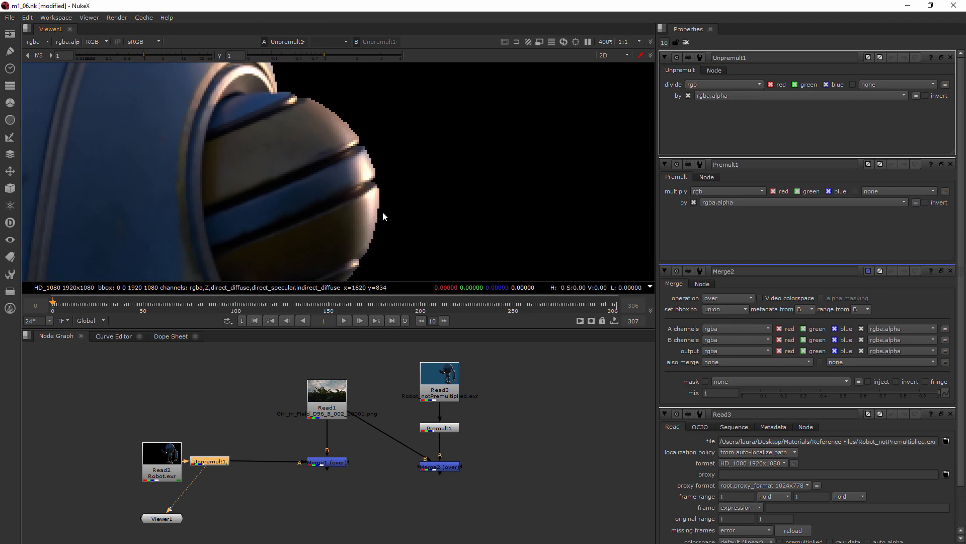
{"action": "middle_click_drag", "start_coordinate": [362, 232], "coordinate": [354, 65]}
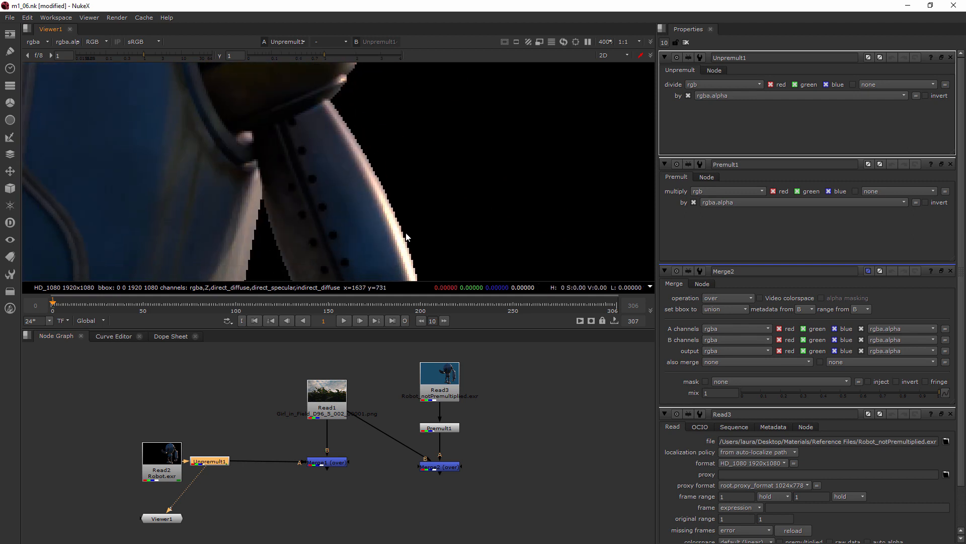
{"action": "middle_click_drag", "start_coordinate": [406, 233], "coordinate": [320, 85]}
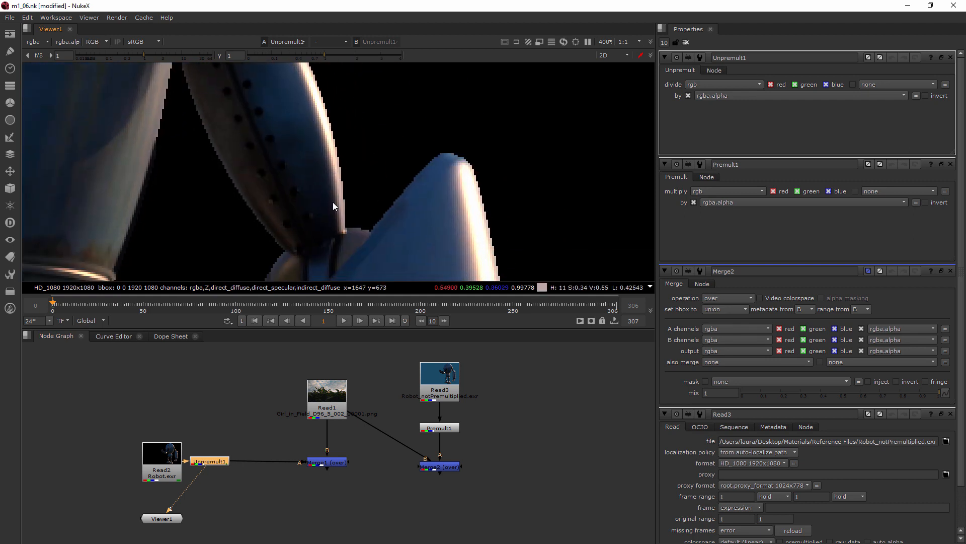
{"action": "scroll", "coordinate": [234, 186], "scroll_direction": "up", "scroll_amount": 4}
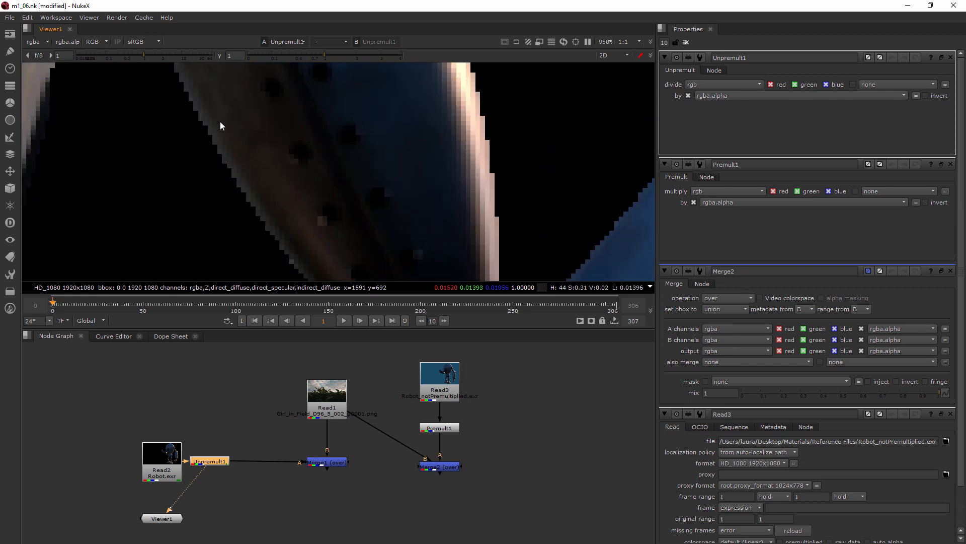
{"action": "scroll", "coordinate": [289, 221], "scroll_direction": "down", "scroll_amount": 5}
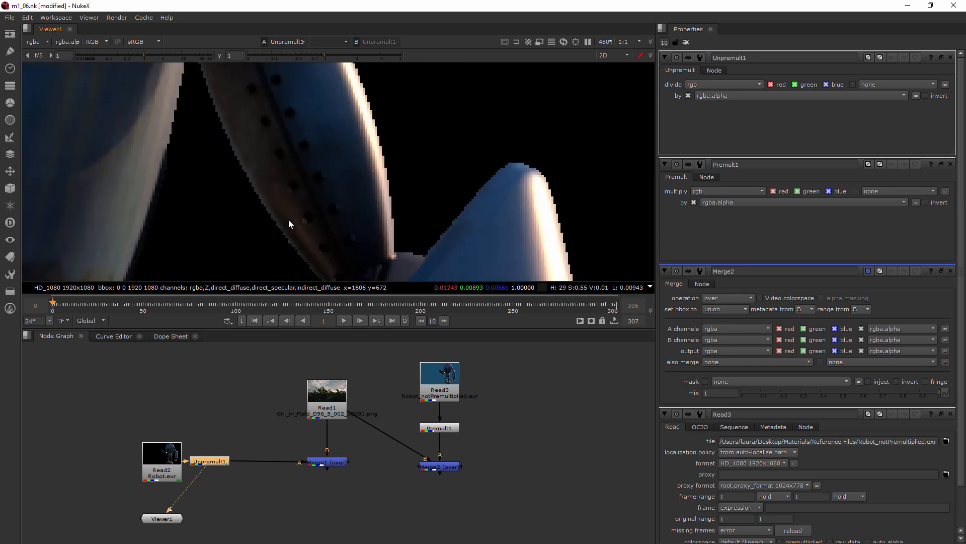
{"action": "scroll", "coordinate": [290, 223], "scroll_direction": "down", "scroll_amount": 4}
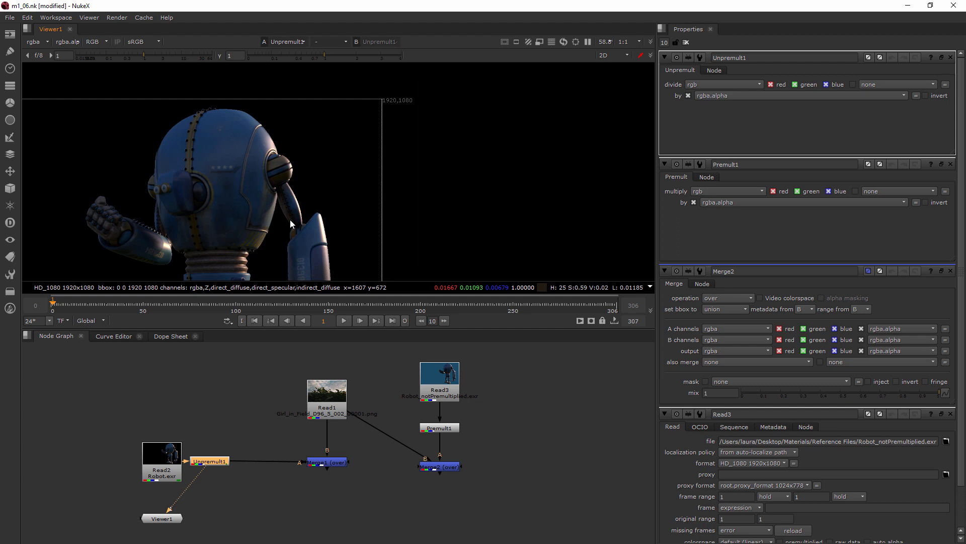
{"action": "scroll", "coordinate": [243, 145], "scroll_direction": "up", "scroll_amount": 2}
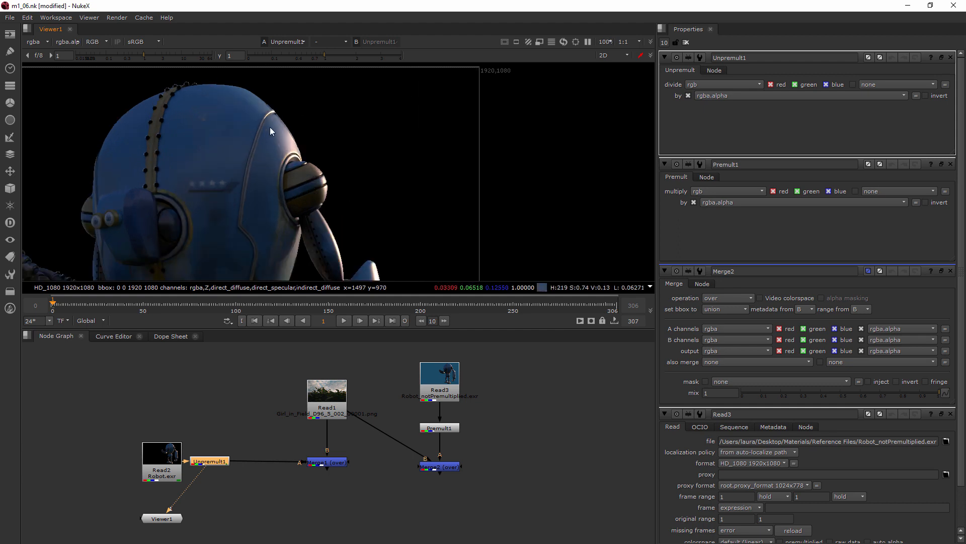
{"action": "scroll", "coordinate": [302, 153], "scroll_direction": "up", "scroll_amount": 5}
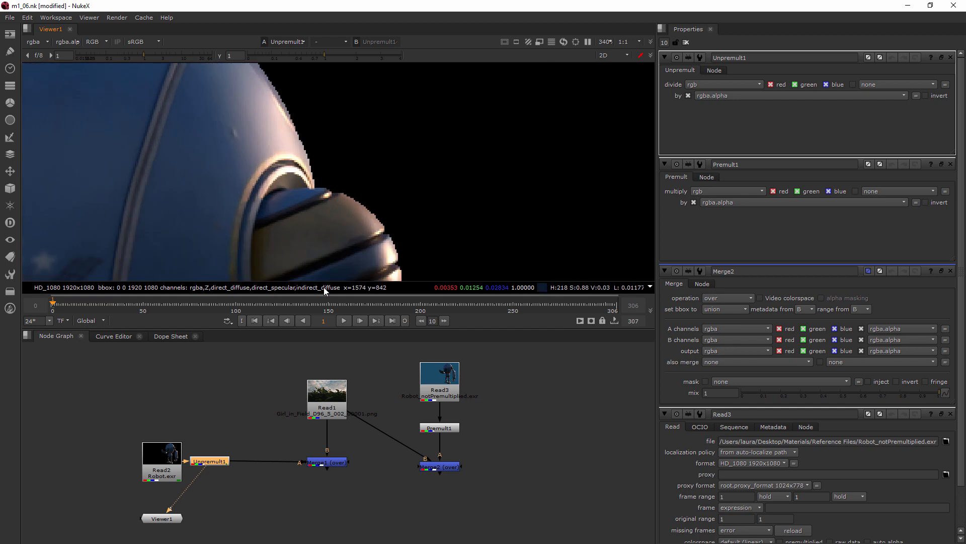
- Insert a Premult node between Unpremult1 and Merge1, view its output, and line the nodes up in a row with Viewer1 moved clear beneath
{"action": "left_click_drag", "start_coordinate": [156, 520], "coordinate": [243, 524]}
{"action": "left_click", "coordinate": [288, 486]}
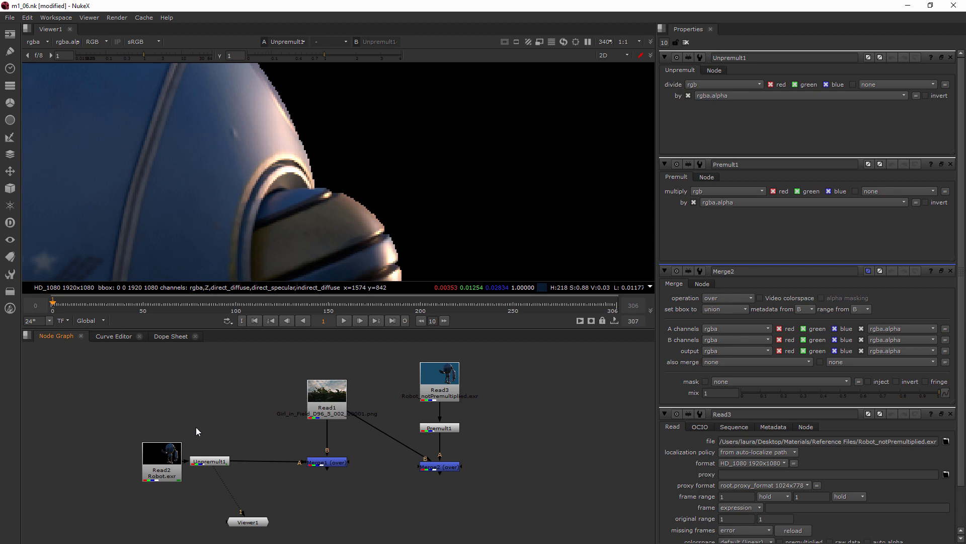
{"action": "key", "text": "Tab"}
{"action": "type", "text": "p"}
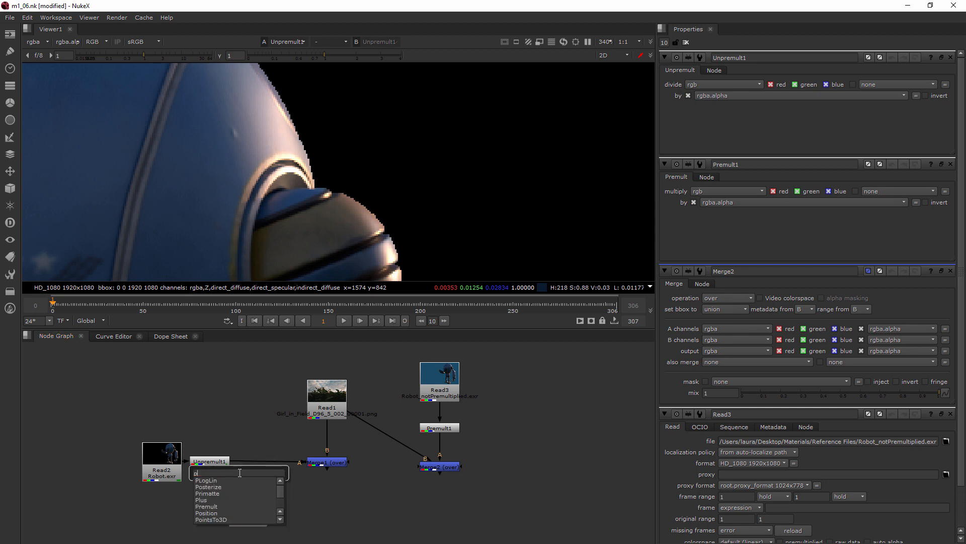
{"action": "type", "text": "re"}
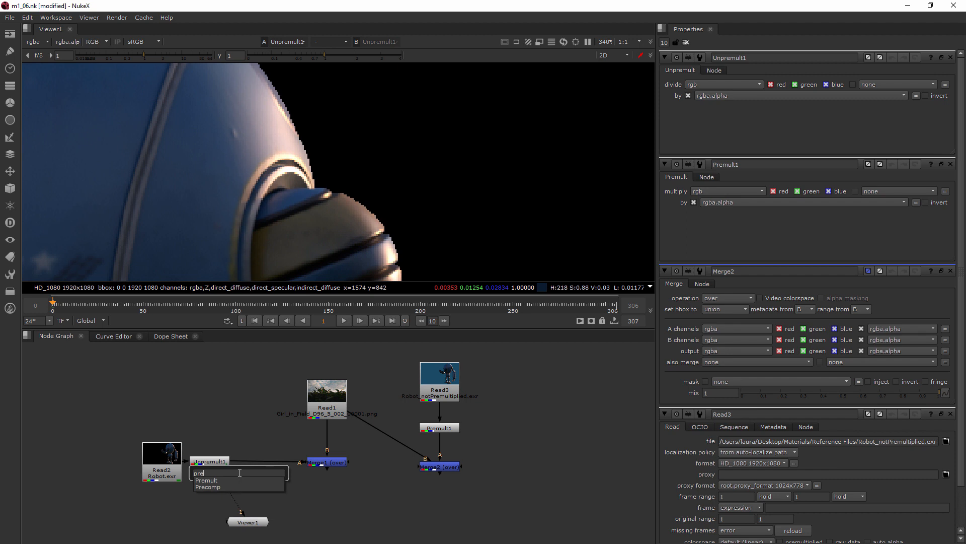
{"action": "left_click", "coordinate": [213, 480]}
{"action": "left_click_drag", "start_coordinate": [280, 488], "coordinate": [268, 464]}
{"action": "key", "text": "1"}
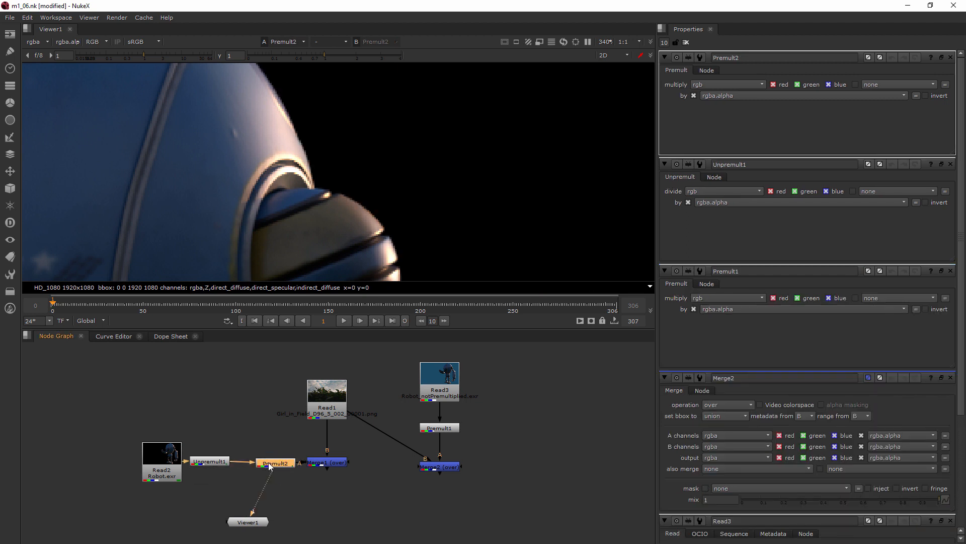
{"action": "mouse_move", "coordinate": [271, 471]}
{"action": "left_mouse_down"}
{"action": "mouse_move", "coordinate": [173, 459]}
{"action": "mouse_move", "coordinate": [272, 463]}
{"action": "left_mouse_up"}
{"action": "left_click_drag", "start_coordinate": [212, 462], "coordinate": [220, 464]}
- Connect Viewer1 to Merge1 and inspect the composite from the robot's shoulder edge out to the full frame
{"action": "left_click_drag", "start_coordinate": [272, 481], "coordinate": [330, 462]}
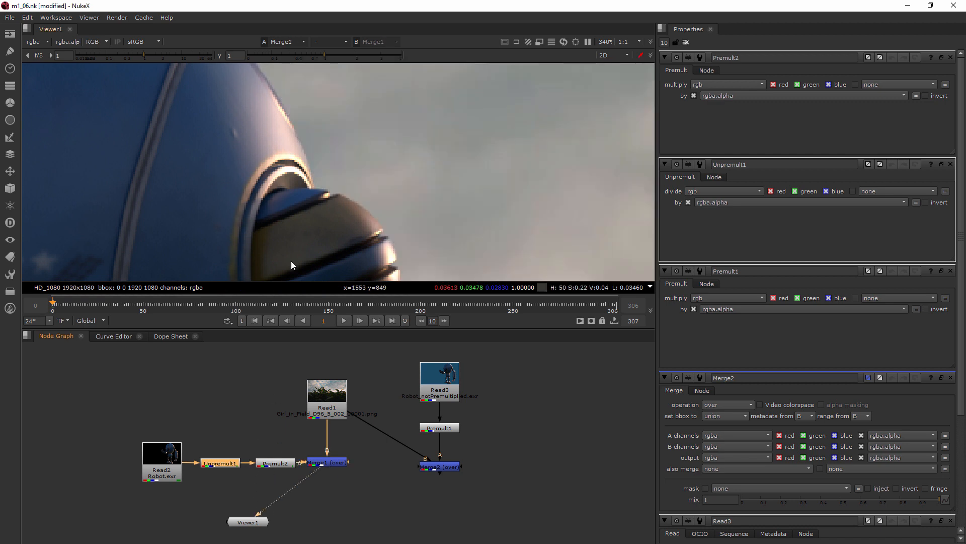
{"action": "scroll", "coordinate": [456, 175], "scroll_direction": "down", "scroll_amount": 6}
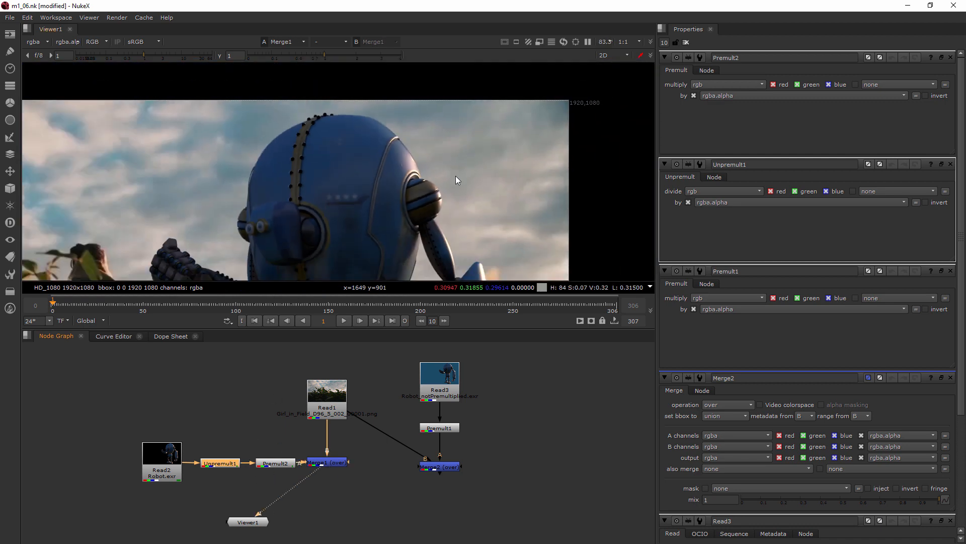
{"action": "scroll", "coordinate": [448, 171], "scroll_direction": "down", "scroll_amount": 2}
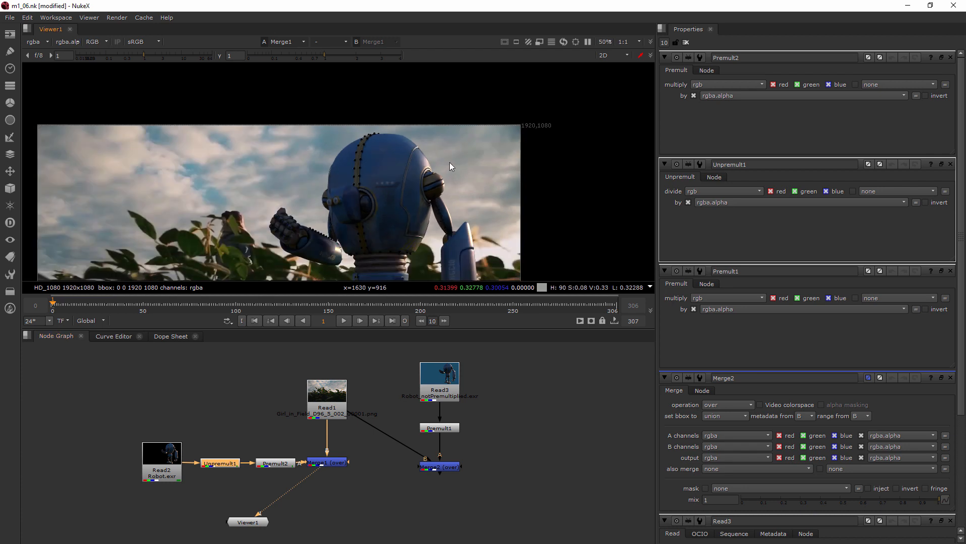
{"action": "scroll", "coordinate": [447, 168], "scroll_direction": "up", "scroll_amount": 1}
{"action": "scroll", "coordinate": [449, 174], "scroll_direction": "down", "scroll_amount": 2}
{"action": "middle_click_drag", "start_coordinate": [449, 178], "coordinate": [446, 143]}
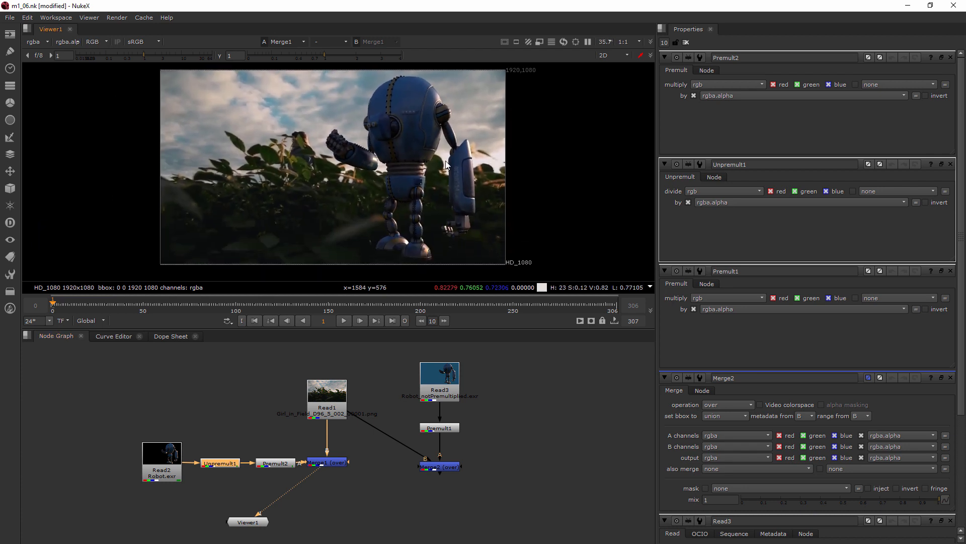
- Connect Viewer1 to Merge2, place the viewer node beneath it, and view the robot in that composite up close
{"action": "left_click_drag", "start_coordinate": [319, 477], "coordinate": [439, 466]}
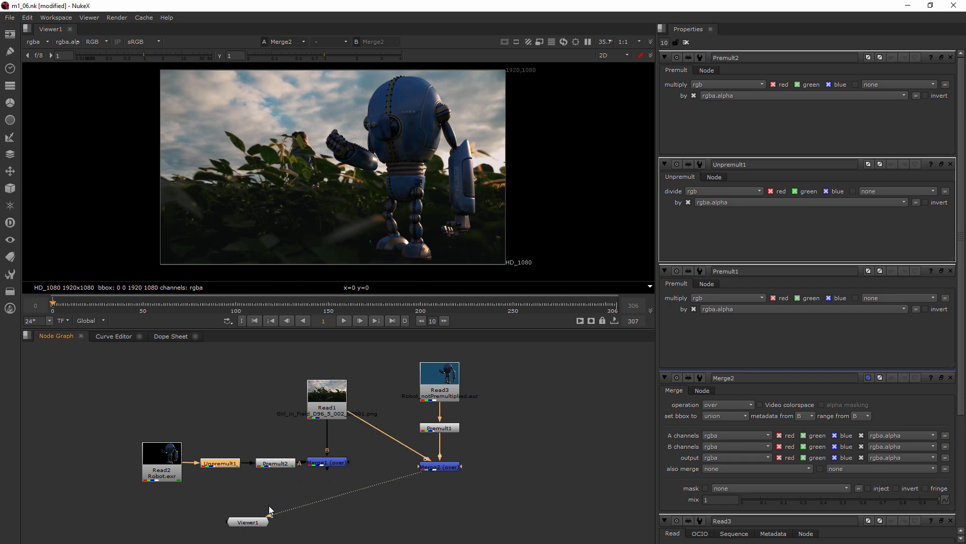
{"action": "left_click_drag", "start_coordinate": [265, 524], "coordinate": [463, 508]}
{"action": "scroll", "coordinate": [422, 153], "scroll_direction": "up", "scroll_amount": 8}
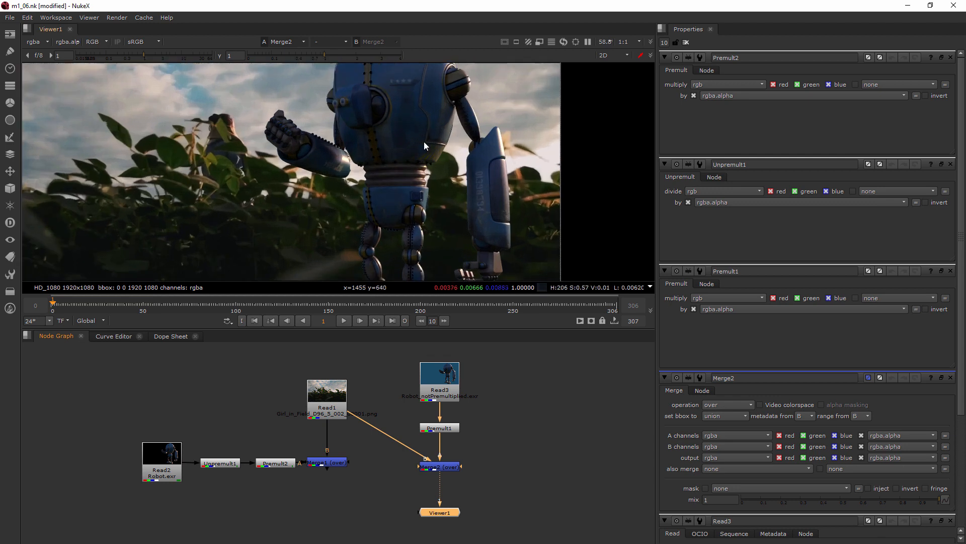